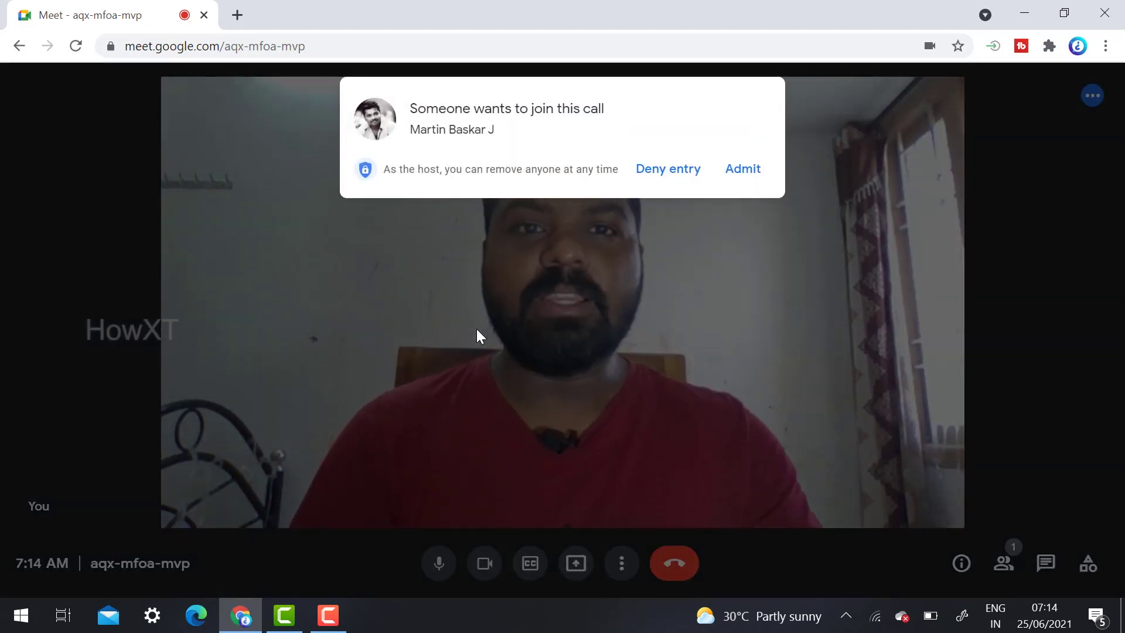
Step: Admit the waiting participant into the call and mute your own microphone
left_click(743, 171)
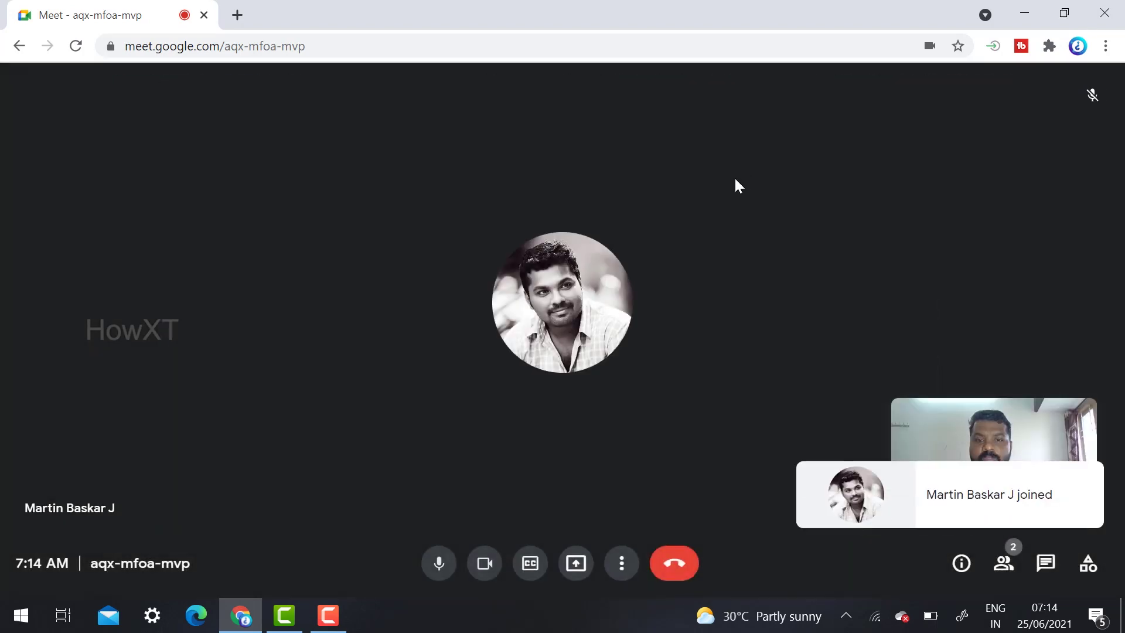
left_click(441, 554)
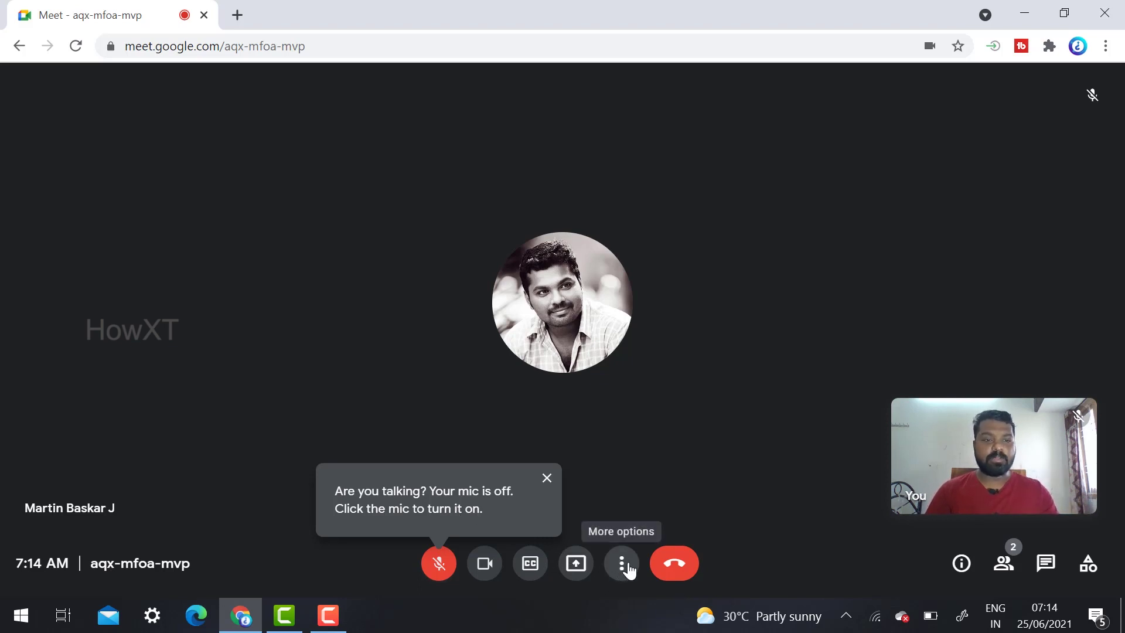
Step: From the people list, remove the other participant from the meeting and confirm
left_click(1004, 566)
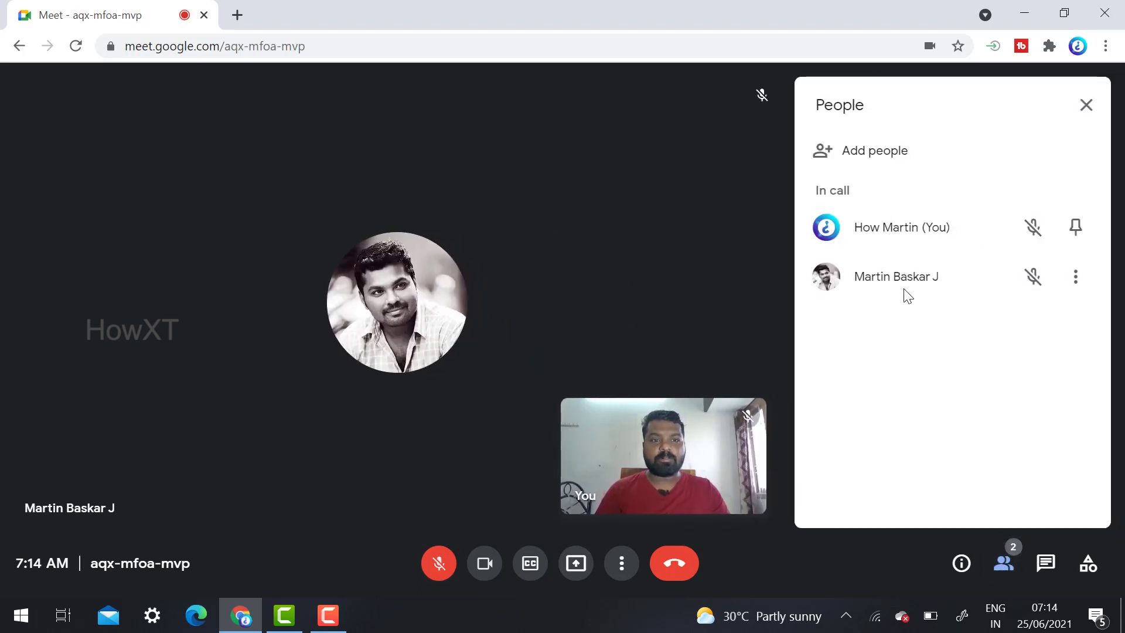
left_click(1077, 279)
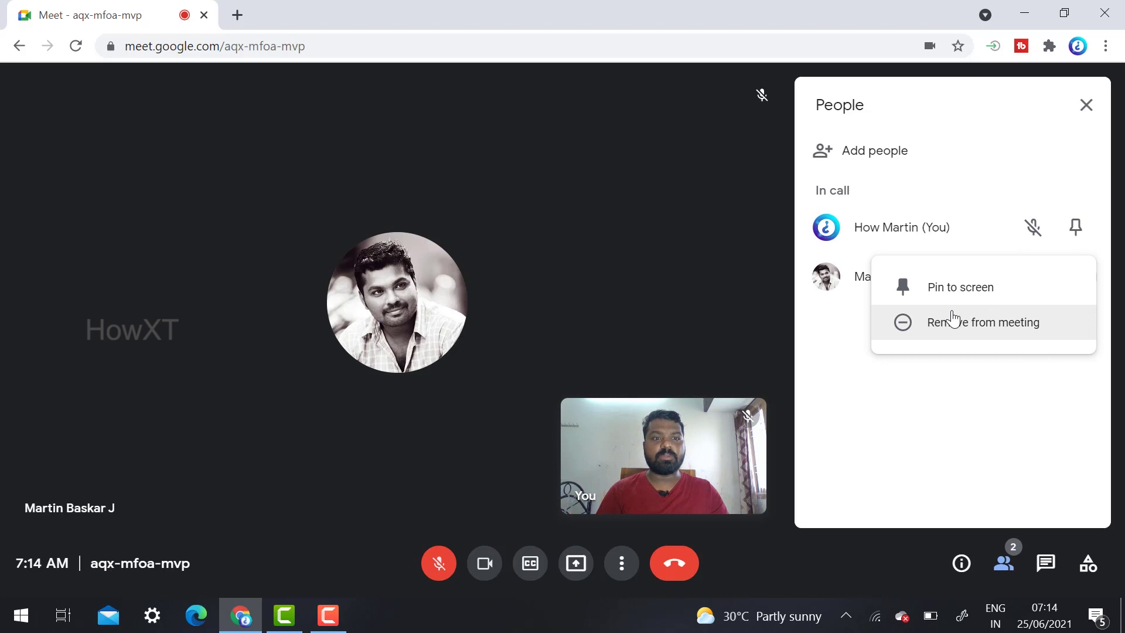
left_click(838, 352)
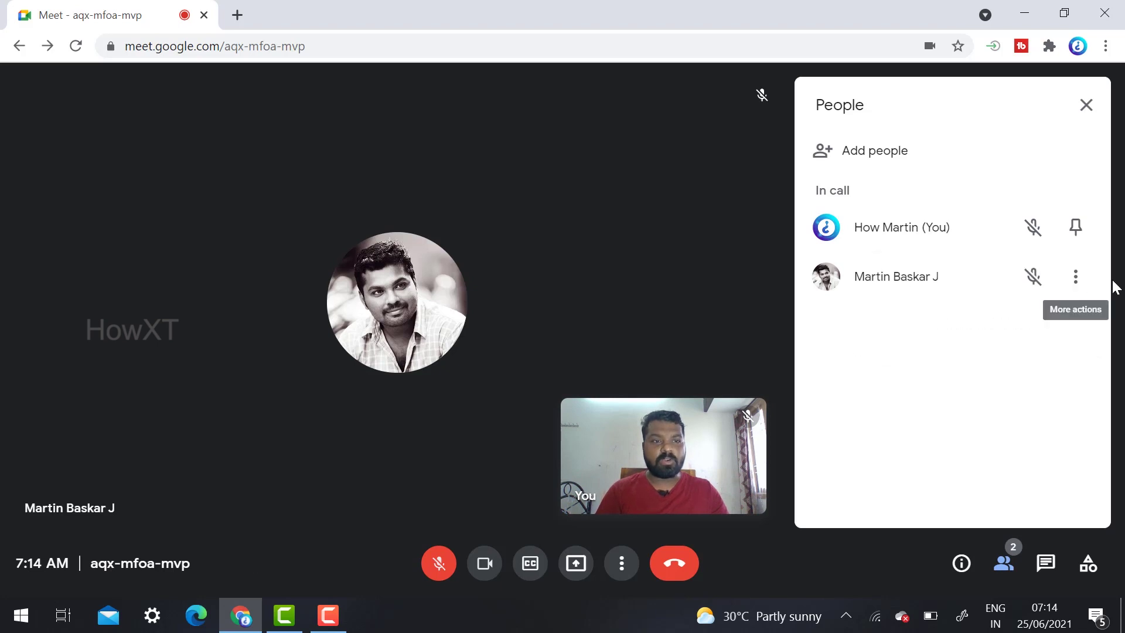
left_click(1076, 284)
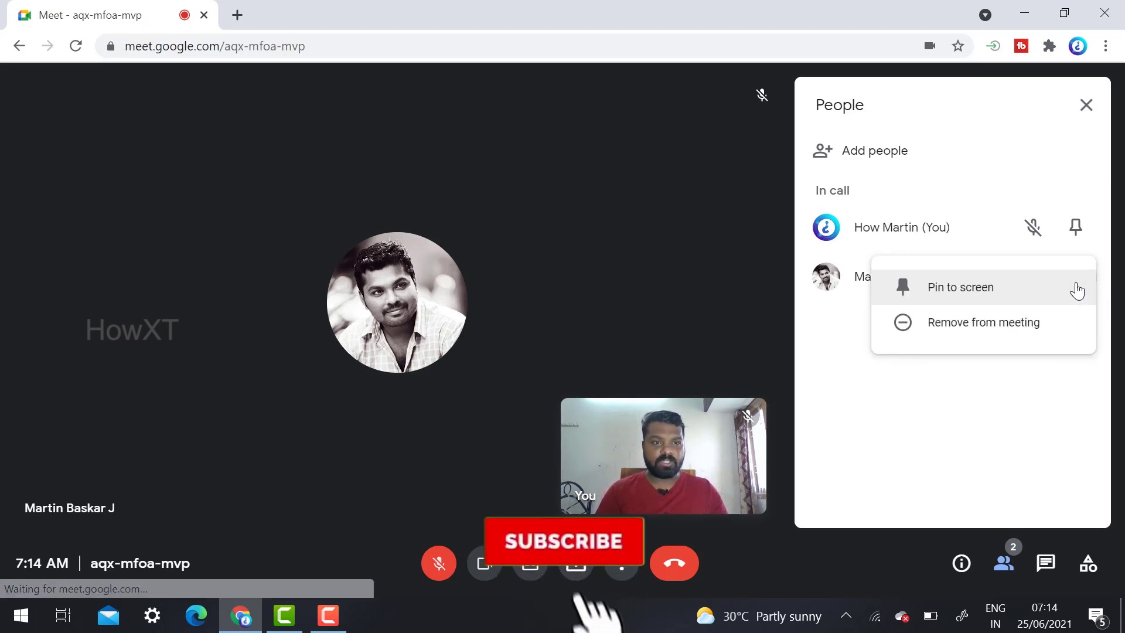
left_click(990, 339)
left_click(652, 380)
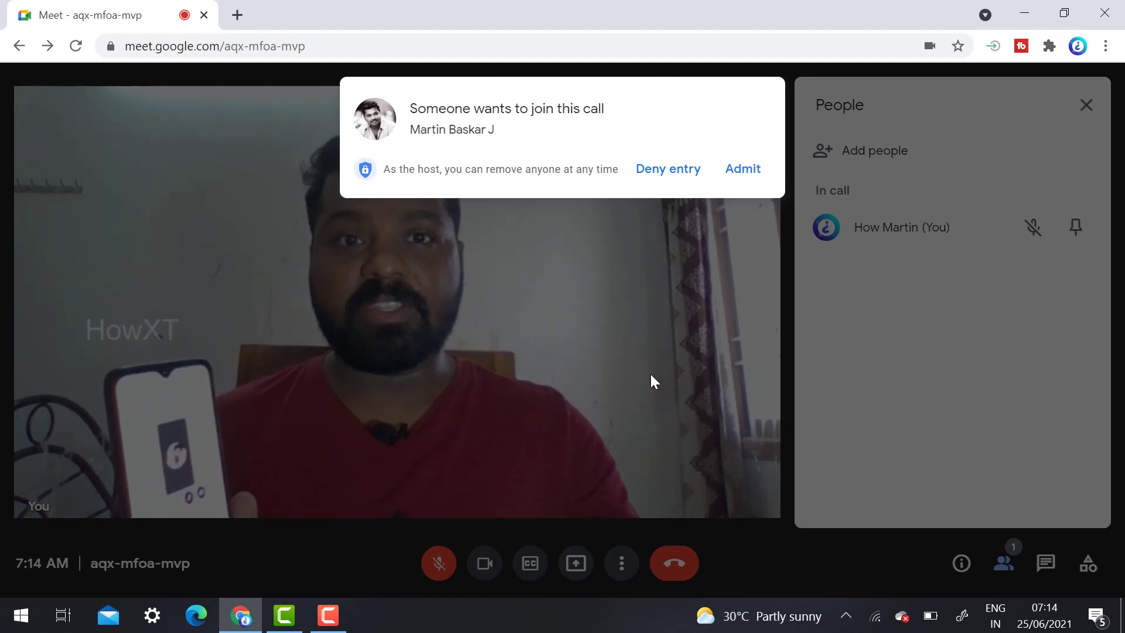
Step: Deny both of the removed person's requests to rejoin the call
left_click(653, 182)
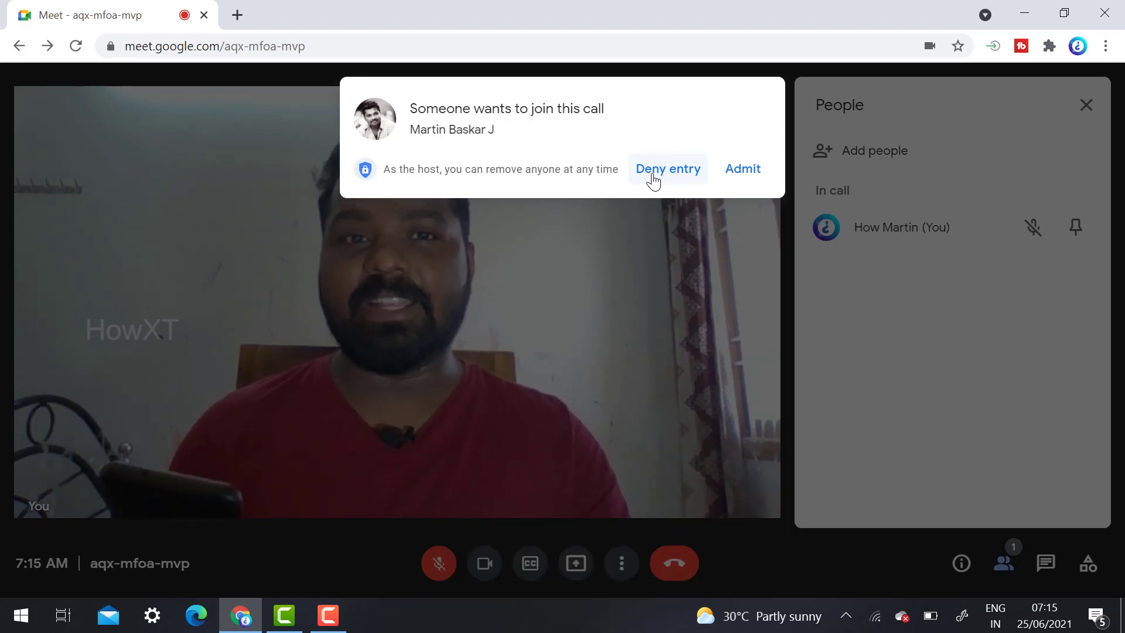
left_click(667, 173)
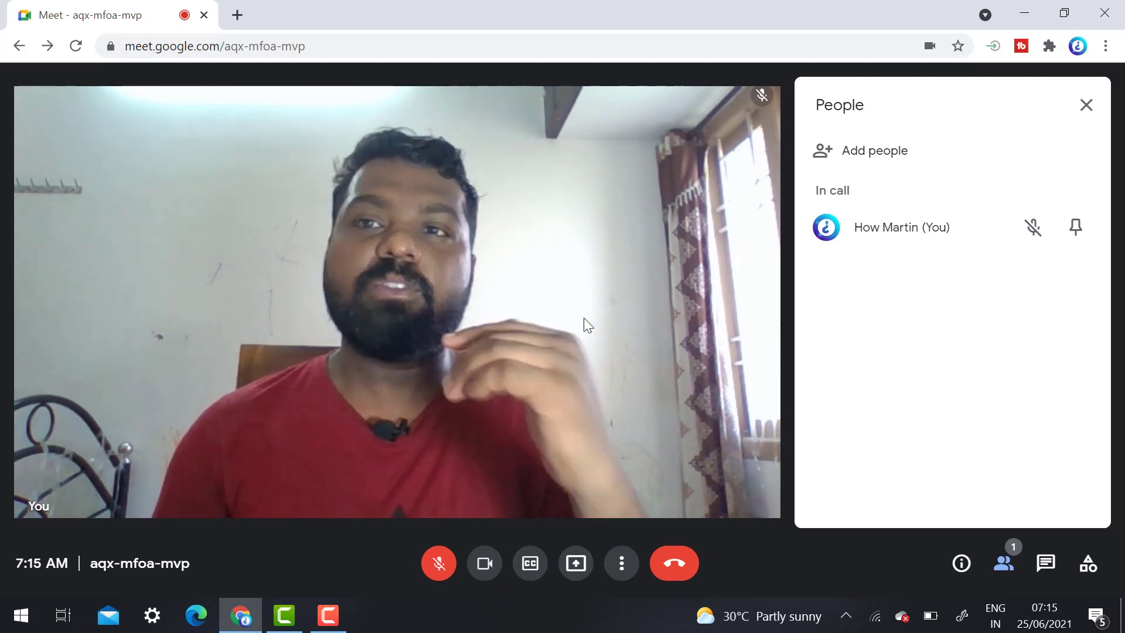
Step: Leave the call, search 'google ex' in a new tab, and open the Chrome Web Store extensions result
left_click(686, 567)
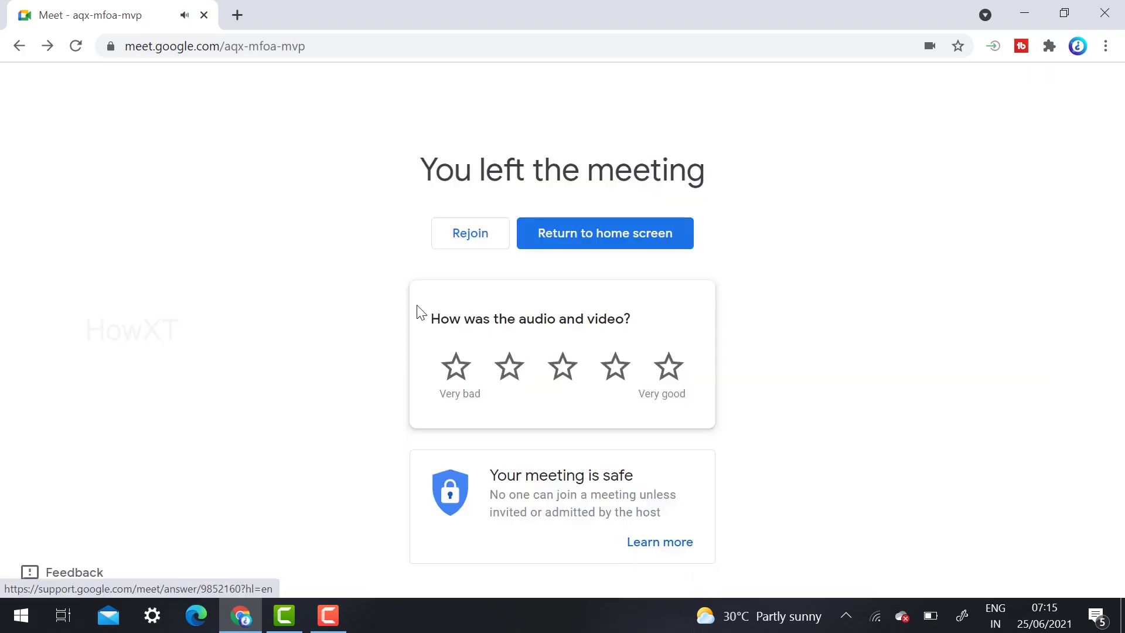
left_click(238, 15)
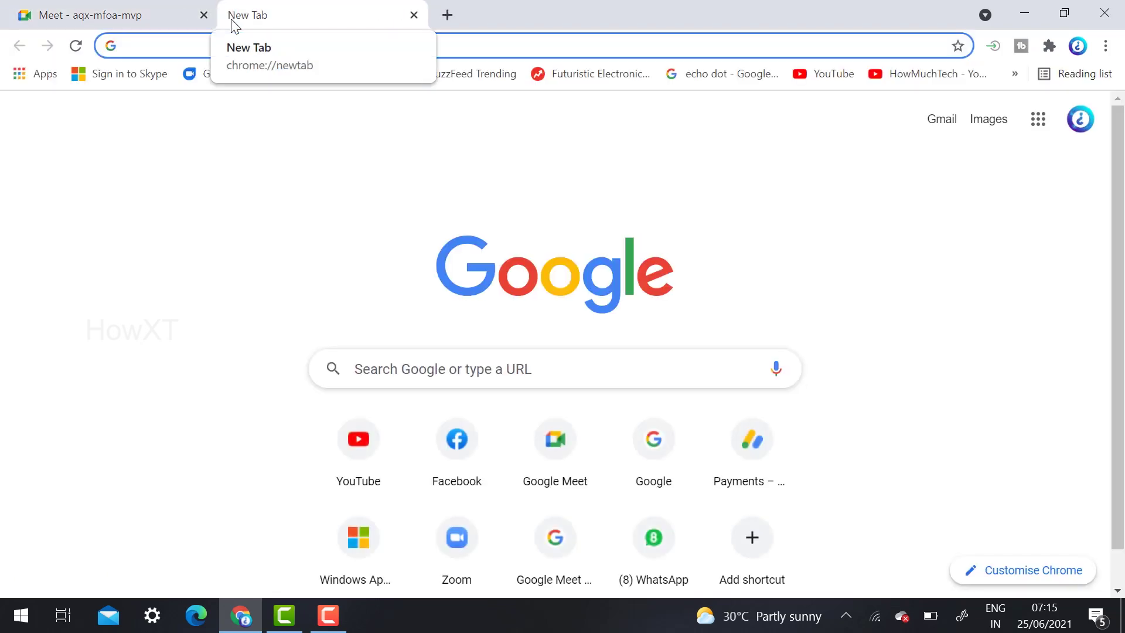
type("google ")
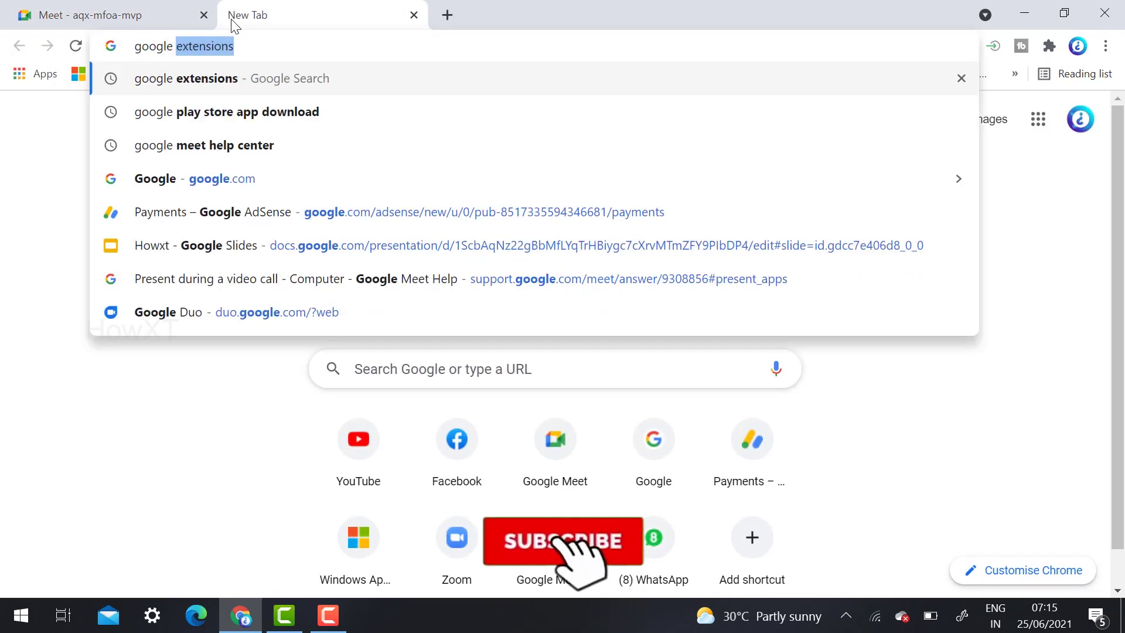
type("ex")
key("Return")
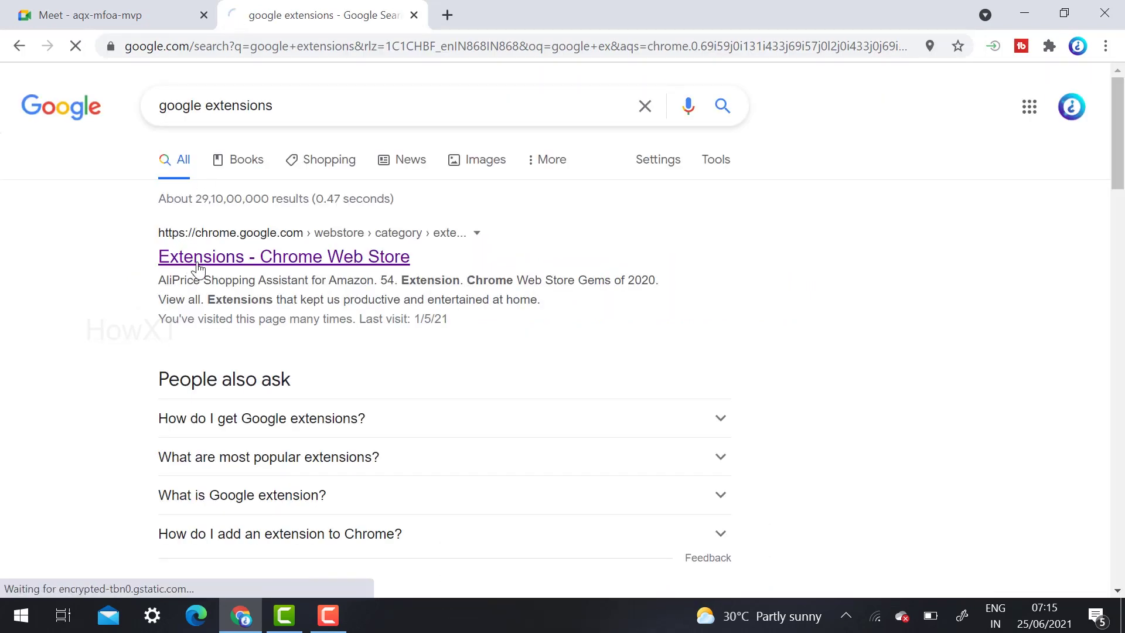
left_click(198, 269)
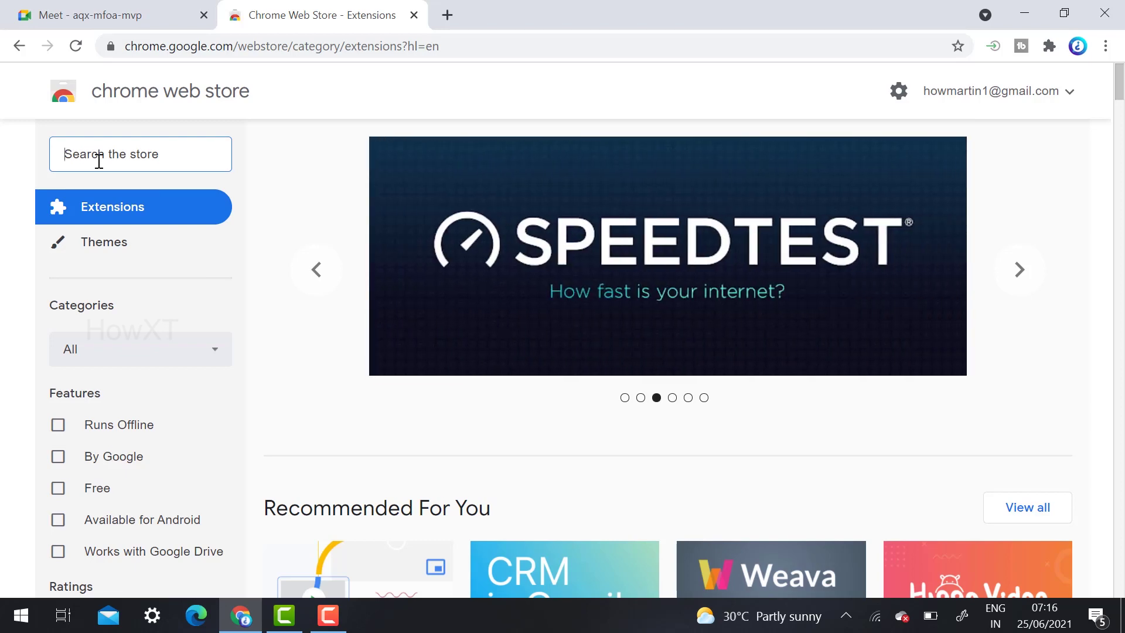
Step: Search the store for 'meet for teachers' and open the Meet for Teachers extension page
type("et for teach")
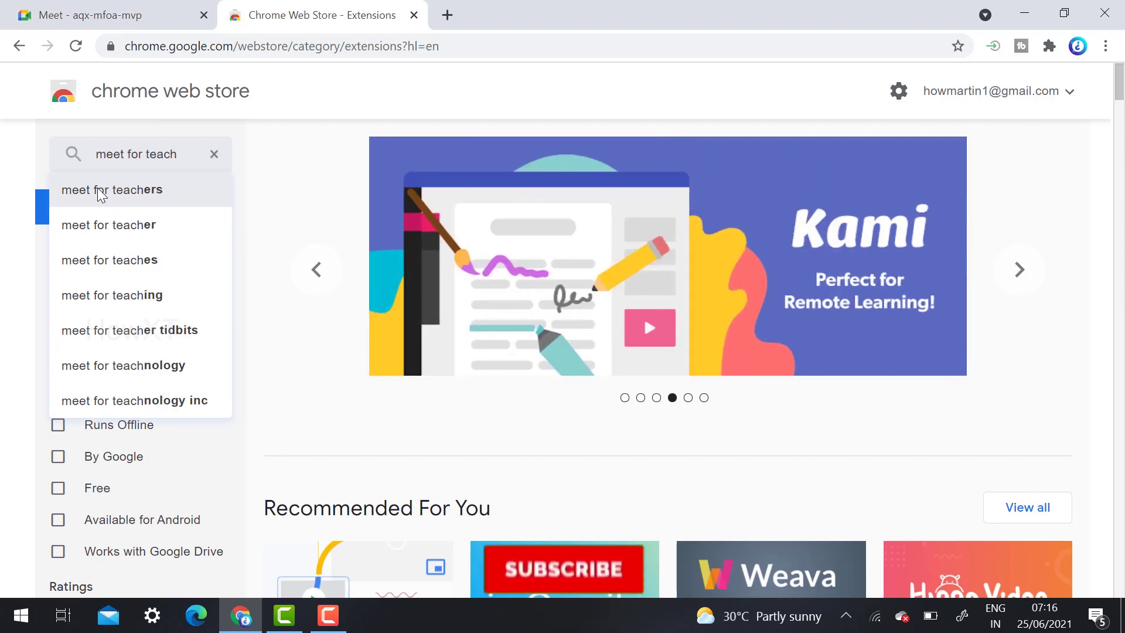
left_click(97, 190)
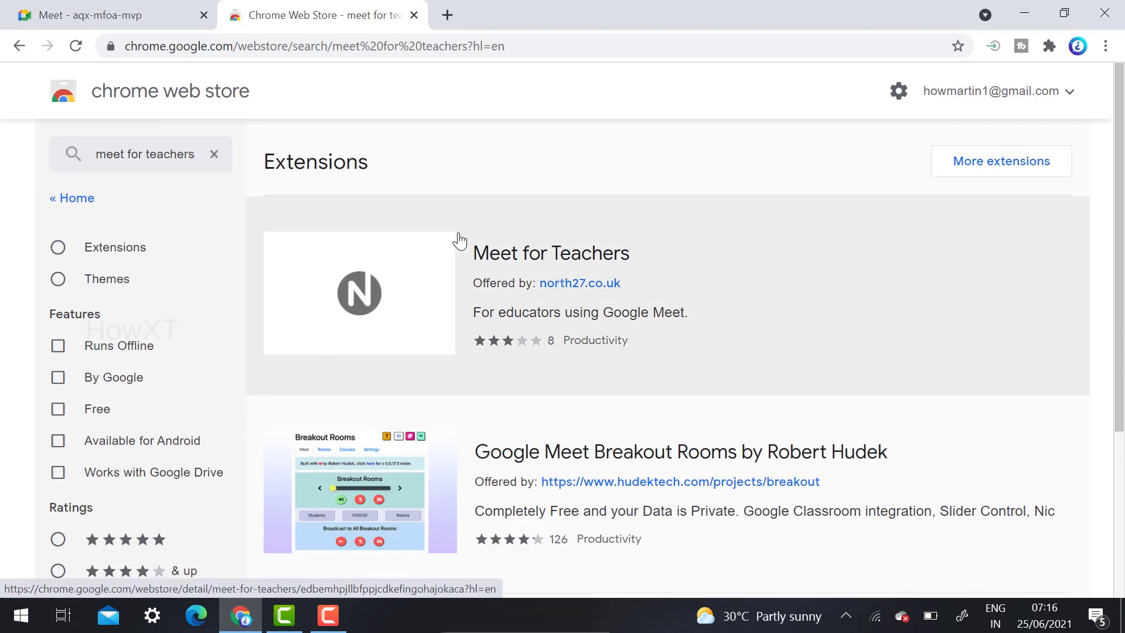
left_click(548, 260)
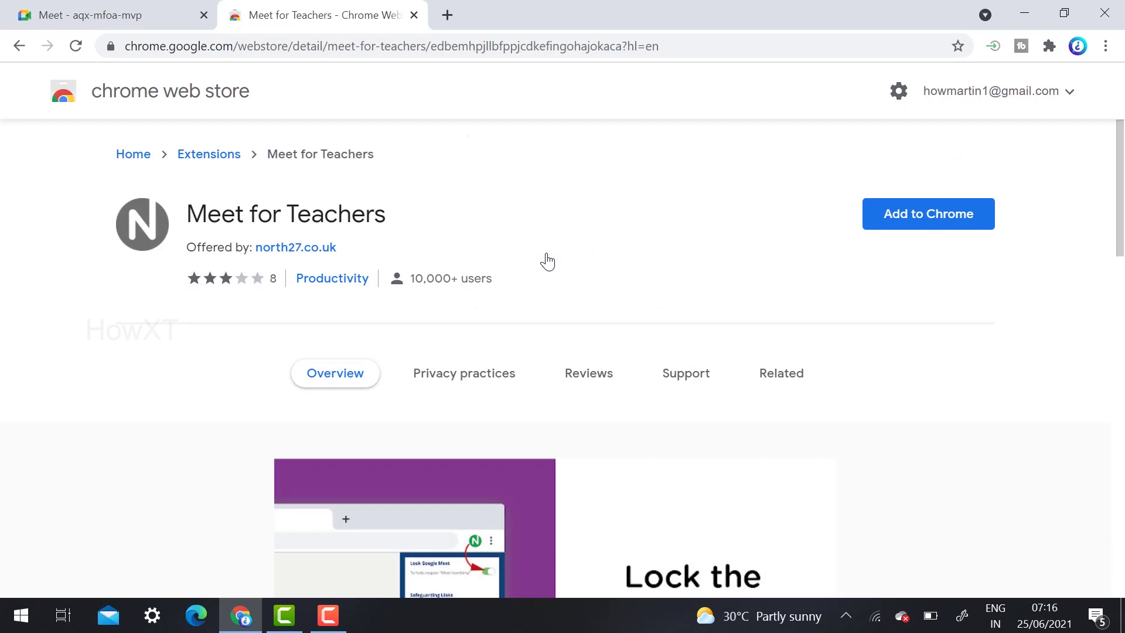
Step: Add Meet for Teachers to Chrome and view its panel with Lock Google Meet on
left_click(894, 216)
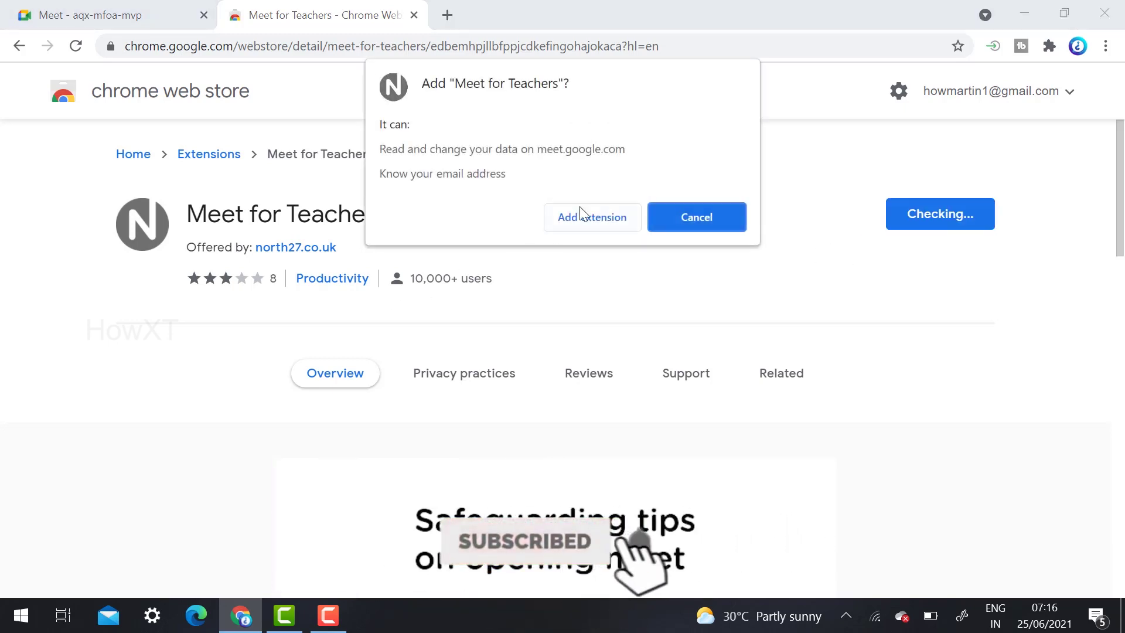
left_click(586, 221)
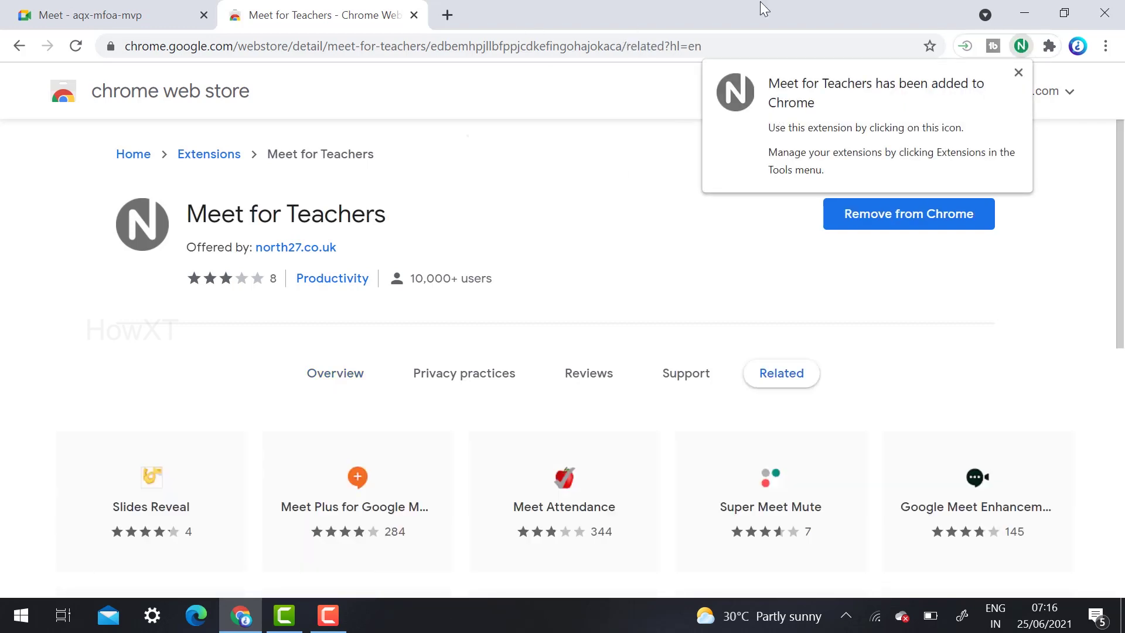
left_click(1024, 45)
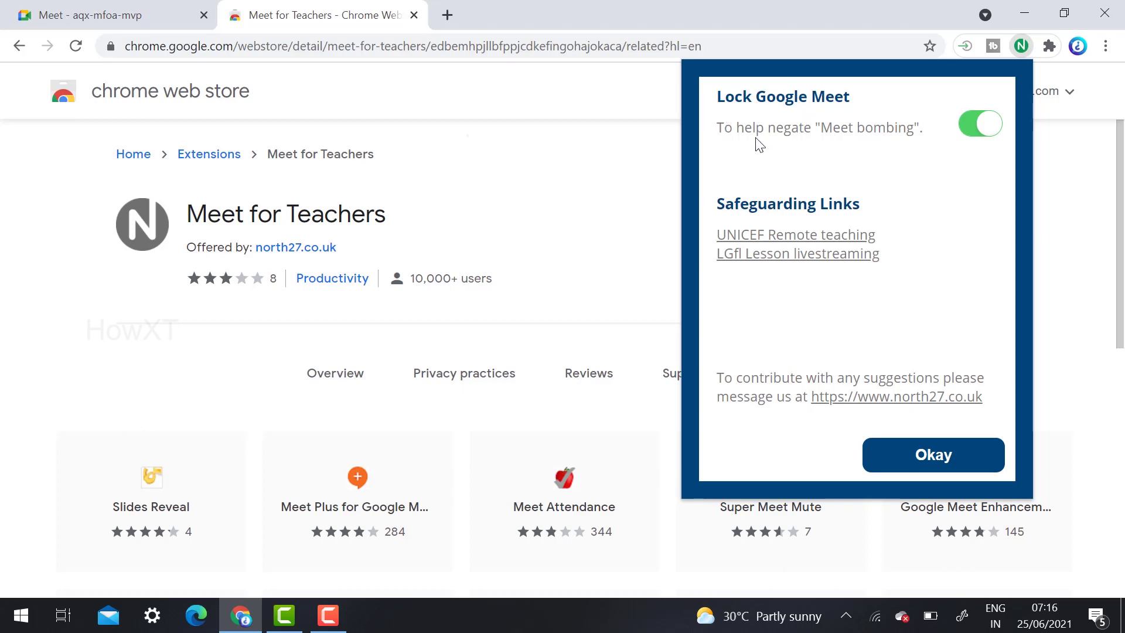
left_click(984, 129)
left_click(980, 128)
Step: Toggle Lock Google Meet in the Meet for Teachers panel, leaving it switched off
left_click(976, 121)
left_click(979, 119)
left_click(994, 125)
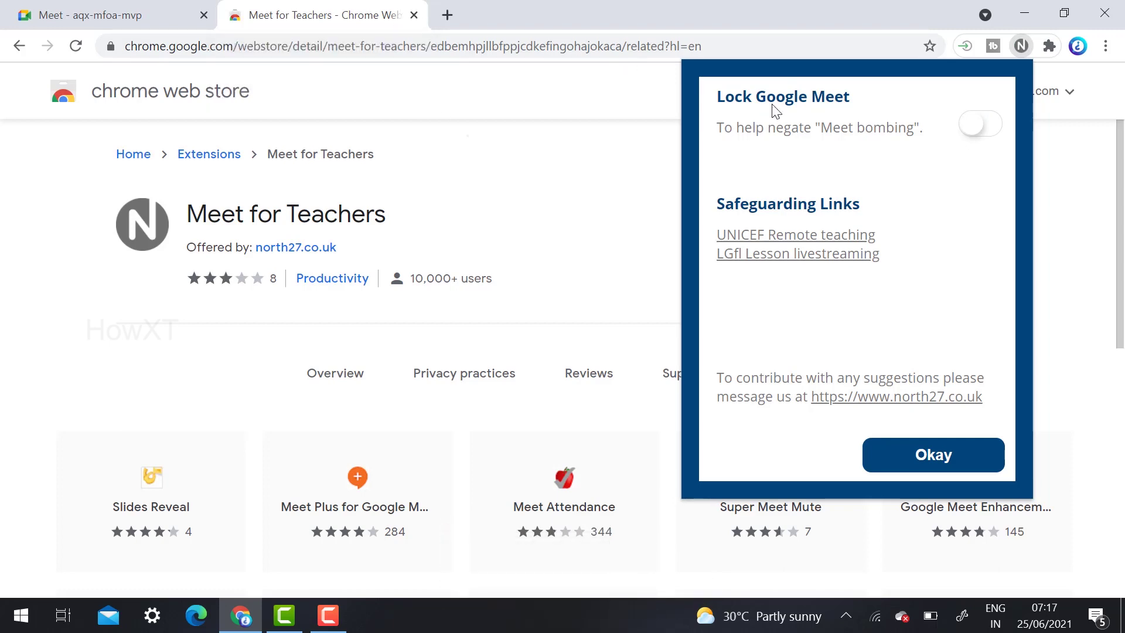
Step: Return to the Meet tab and start an instant meeting to get back into a call
left_click(96, 13)
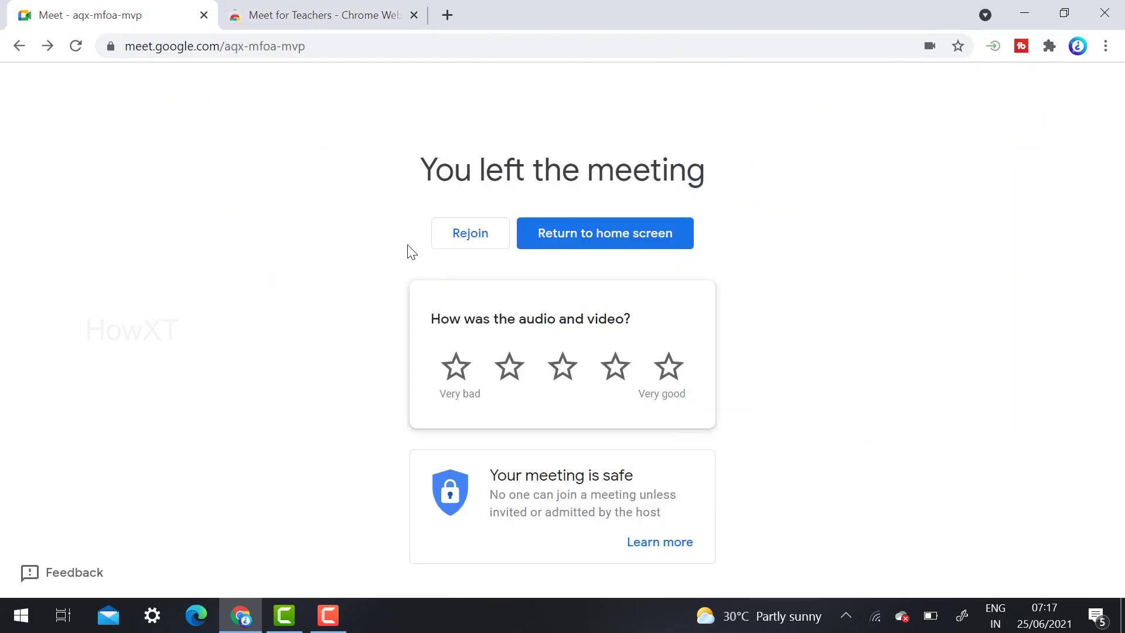
left_click(476, 223)
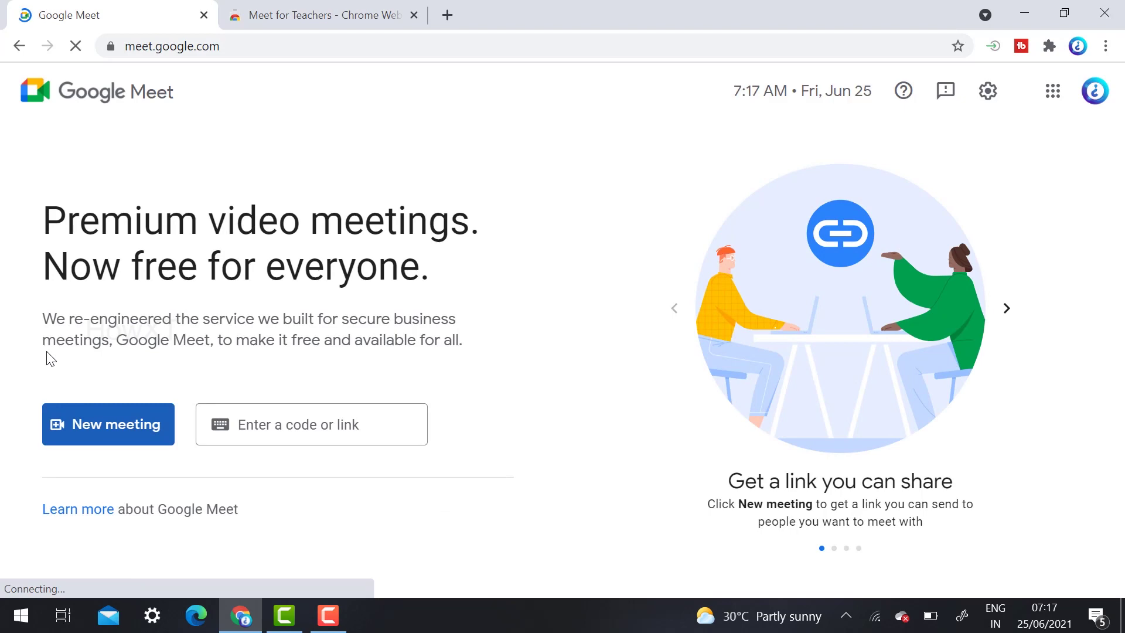
left_click(76, 428)
left_click(151, 361)
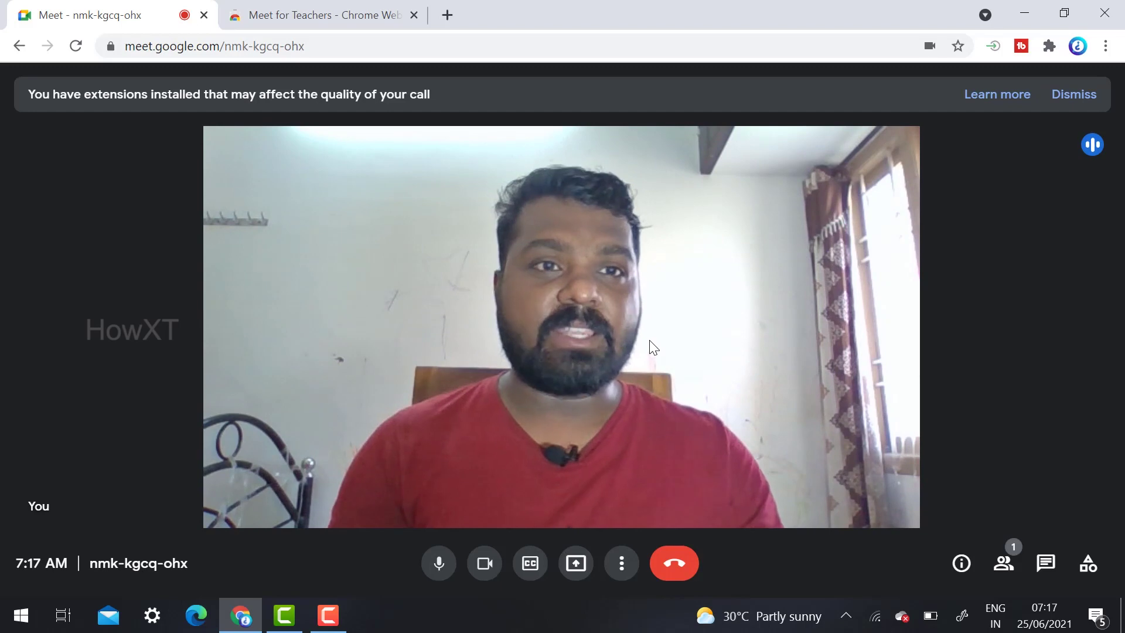
Step: Pin Meet for Teachers from the Extensions menu, then check and close its Lock Google Meet popup
left_click(1049, 45)
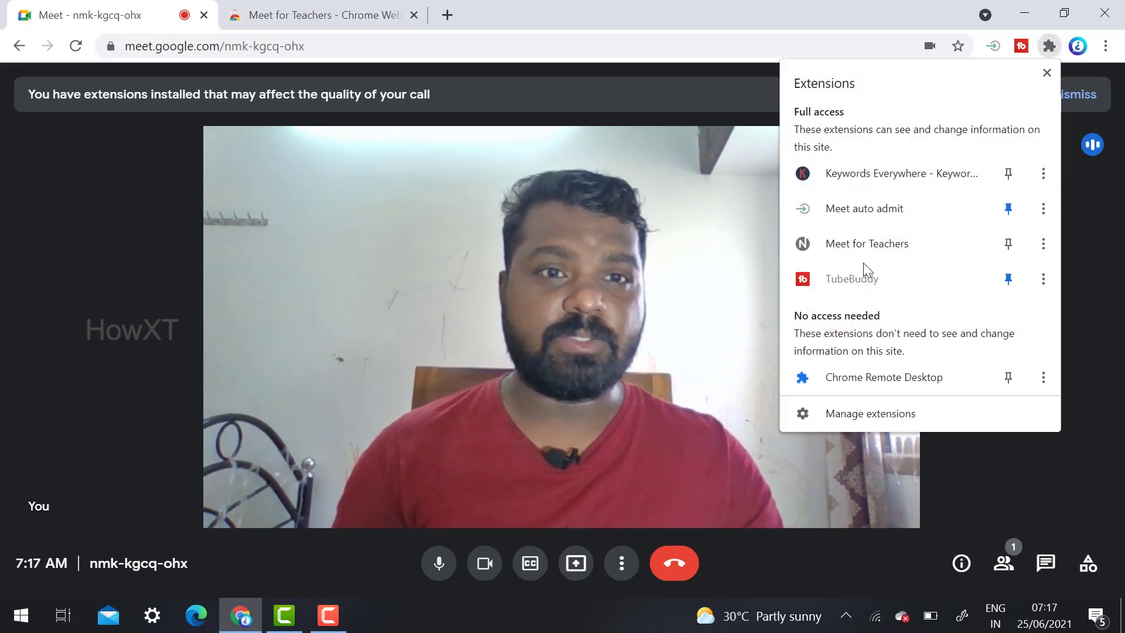
left_click(1008, 244)
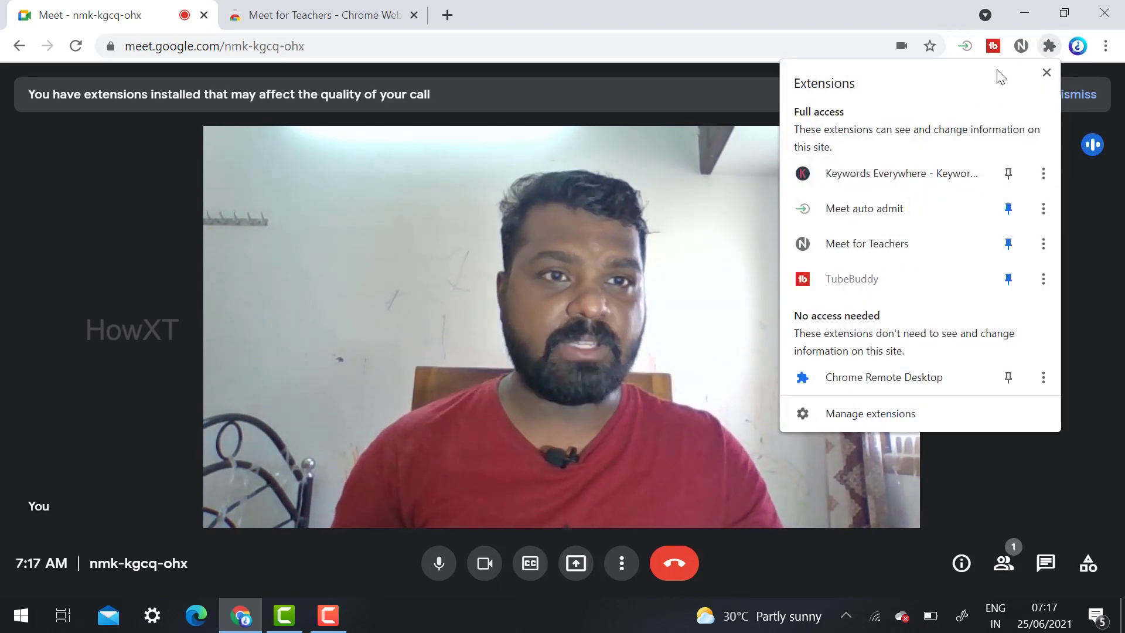
left_click(1021, 47)
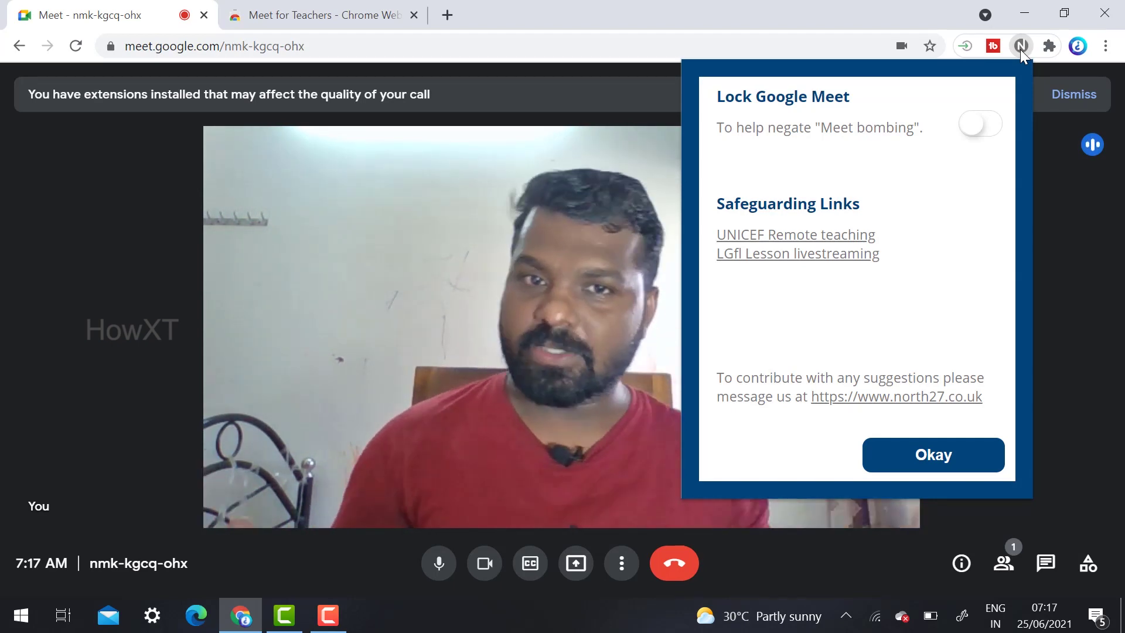
left_click(2, 290)
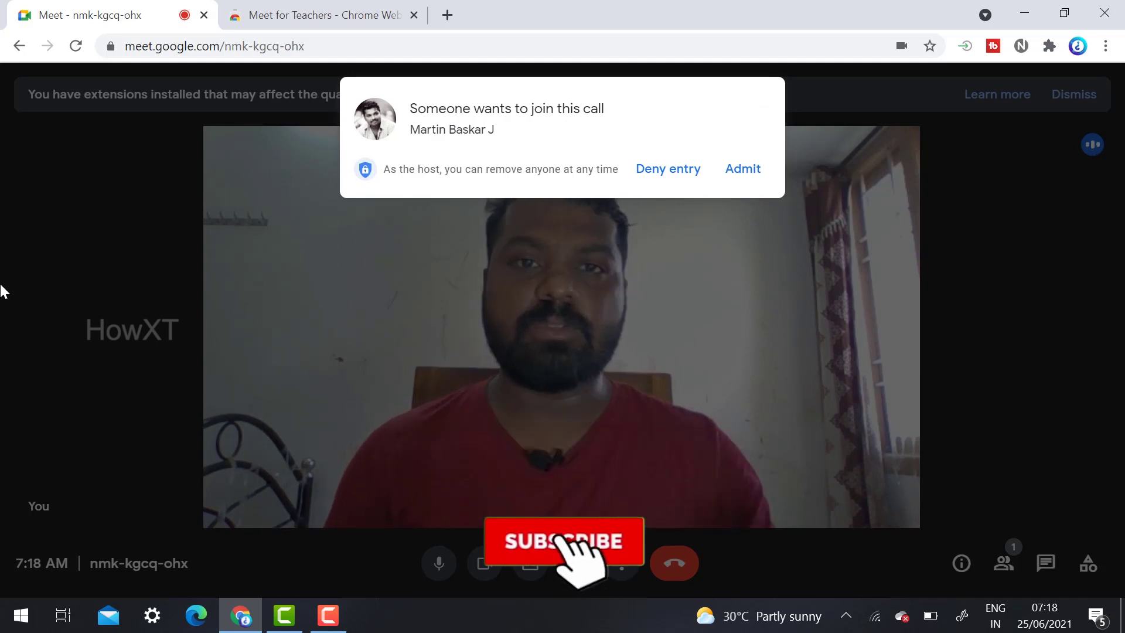
Step: Admit the waiting participant, mute your microphone, then remove that participant from the meeting
left_click(735, 176)
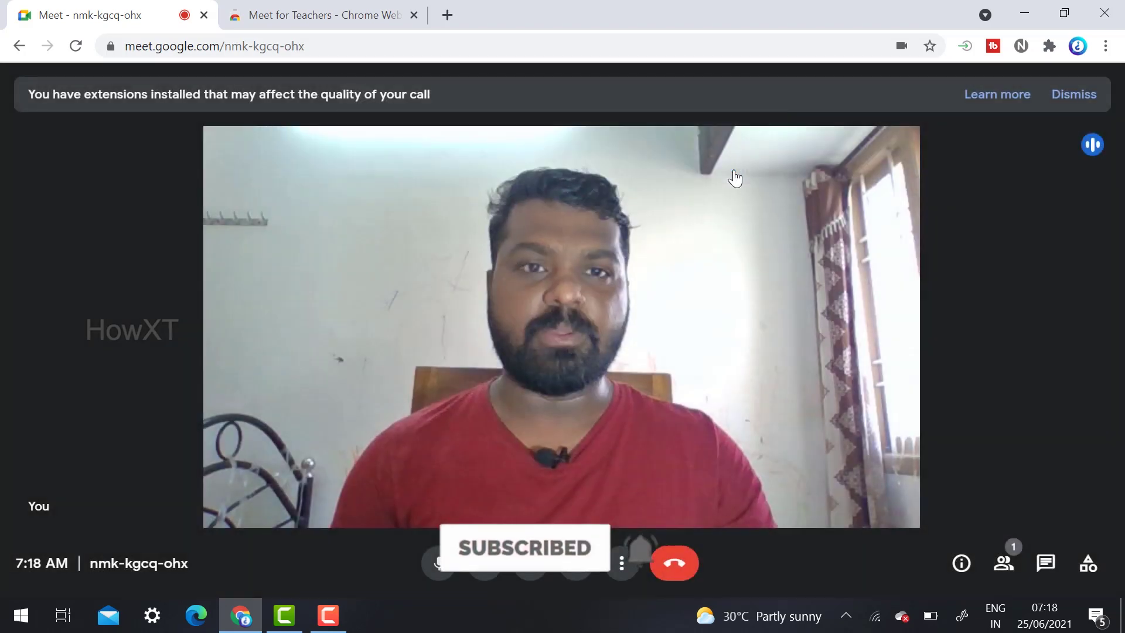
left_click(433, 569)
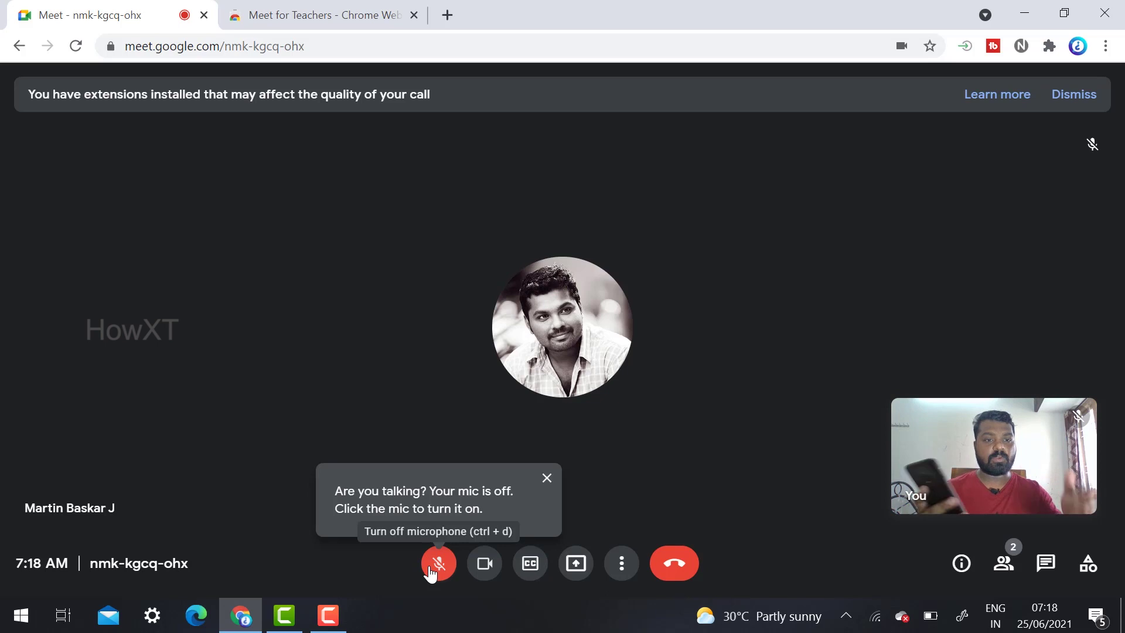
left_click(1004, 566)
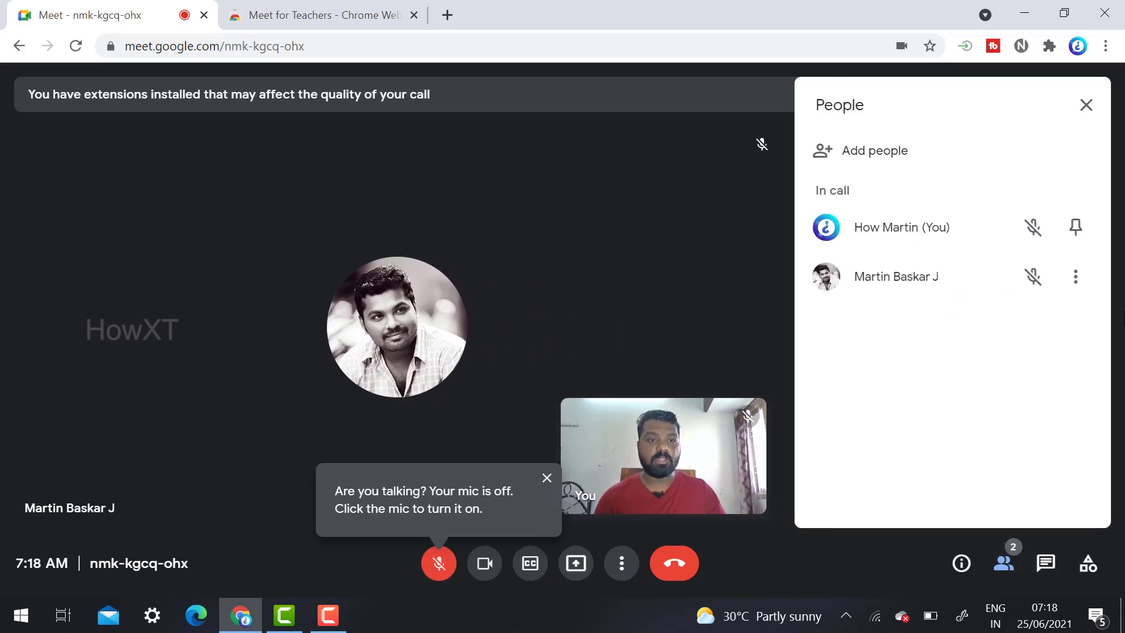
left_click(1083, 284)
left_click(1002, 323)
left_click(657, 375)
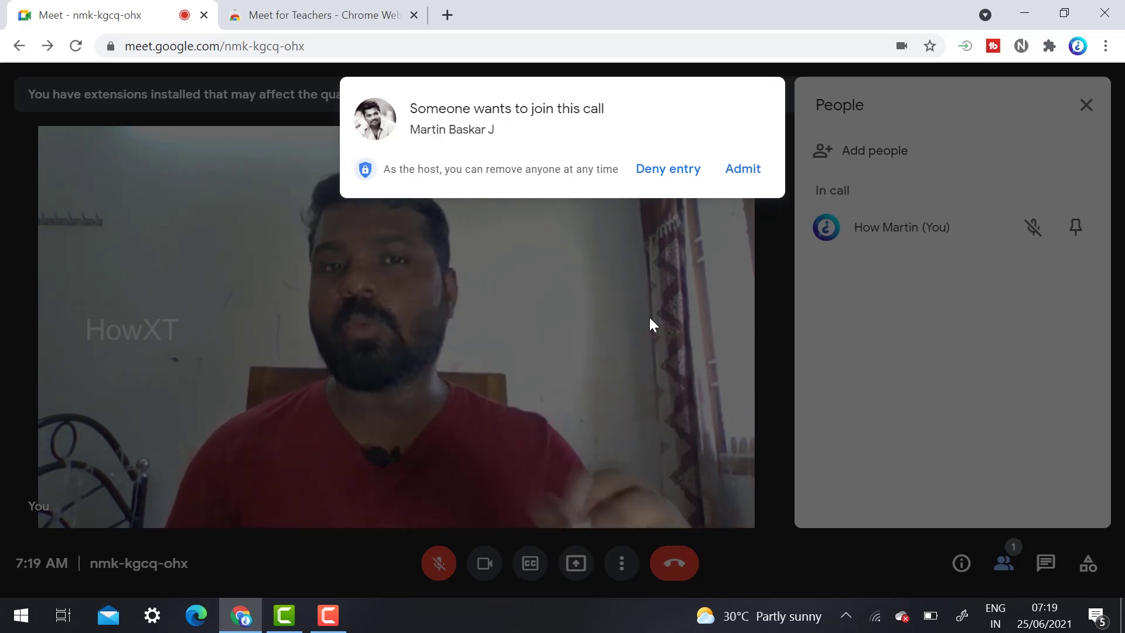
Step: Deny the participant's join request and open the Meet for Teachers panel showing Lock Google Meet off
left_click(688, 182)
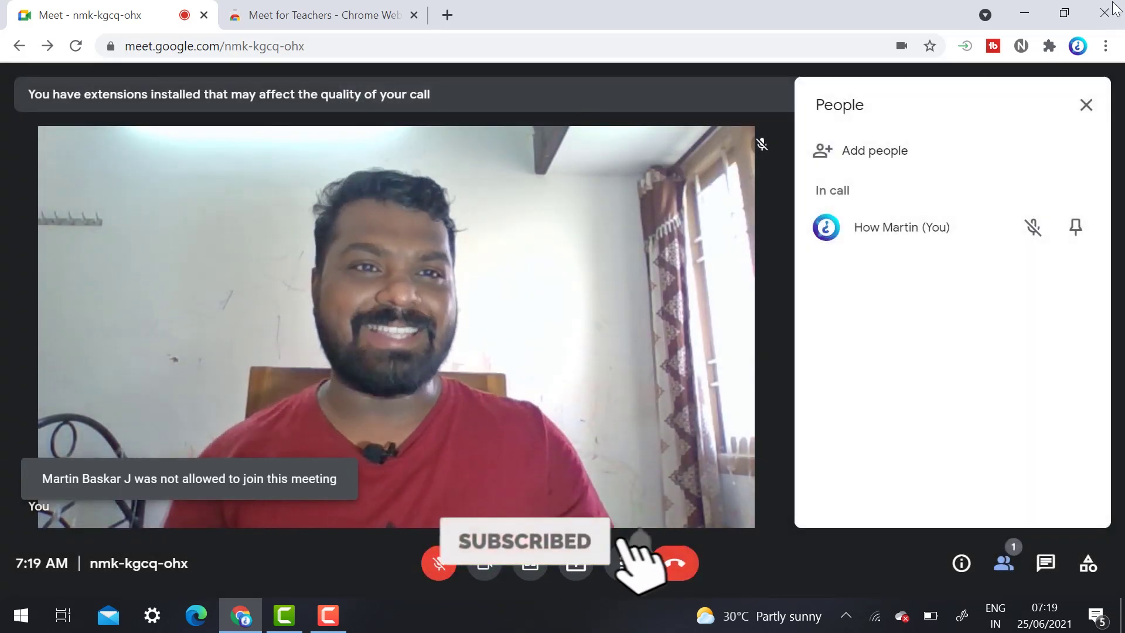
left_click(1018, 48)
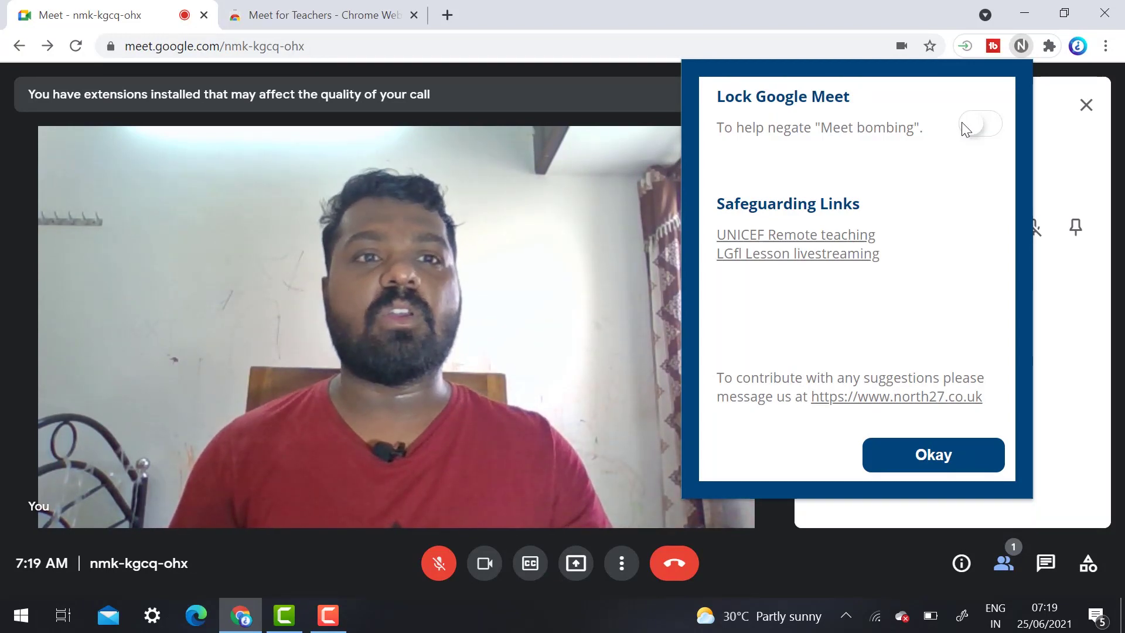
Step: Switch Lock Google Meet on in Meet for Teachers, then close its settings popup
left_click(962, 125)
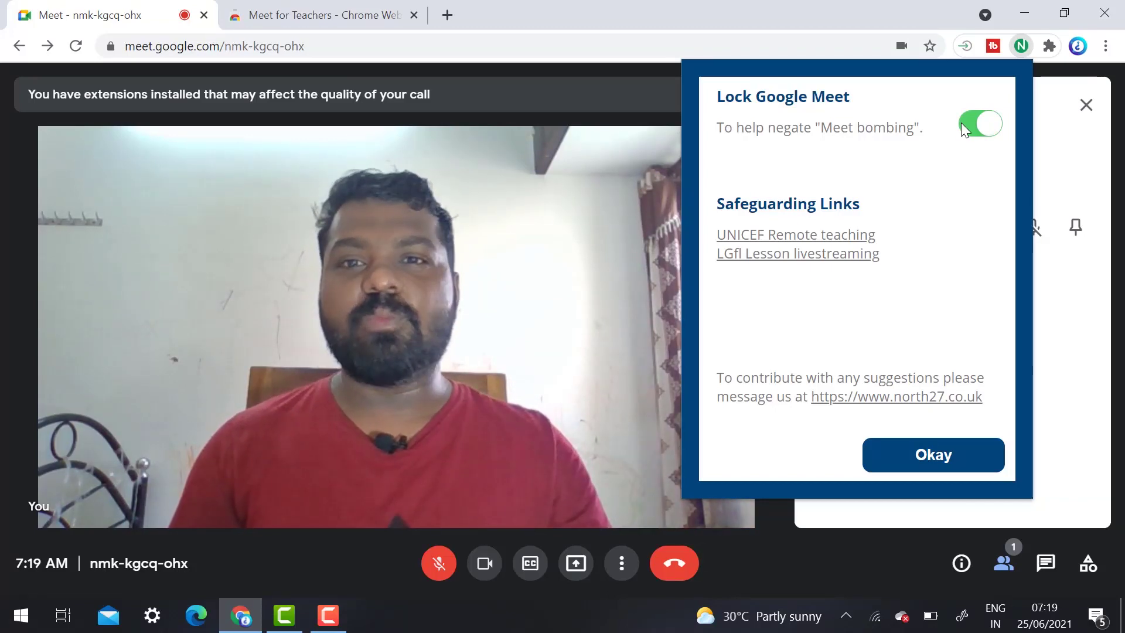
left_click(505, 168)
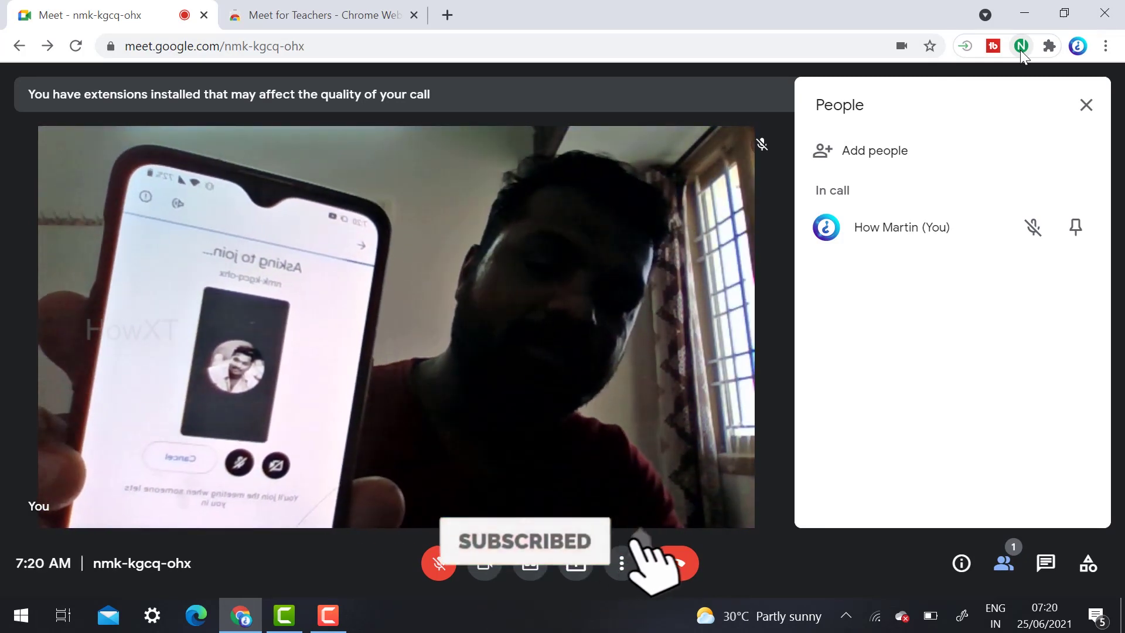
Step: Glance at the Meet auto admit options without changes, then reopen the Meet for Teachers settings
left_click(964, 46)
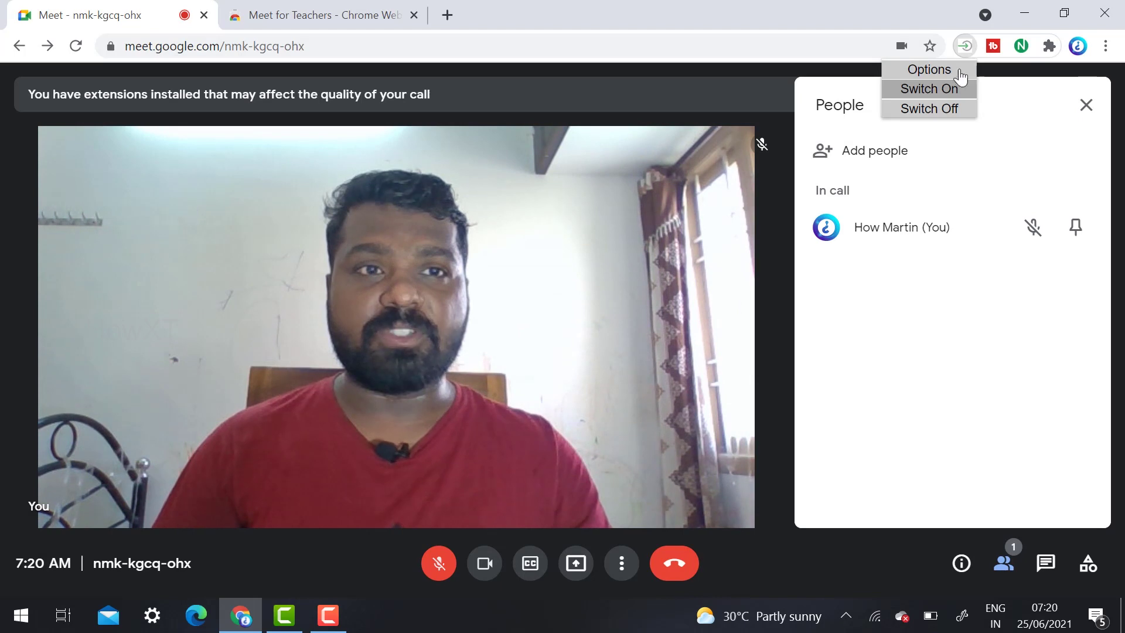
left_click(692, 104)
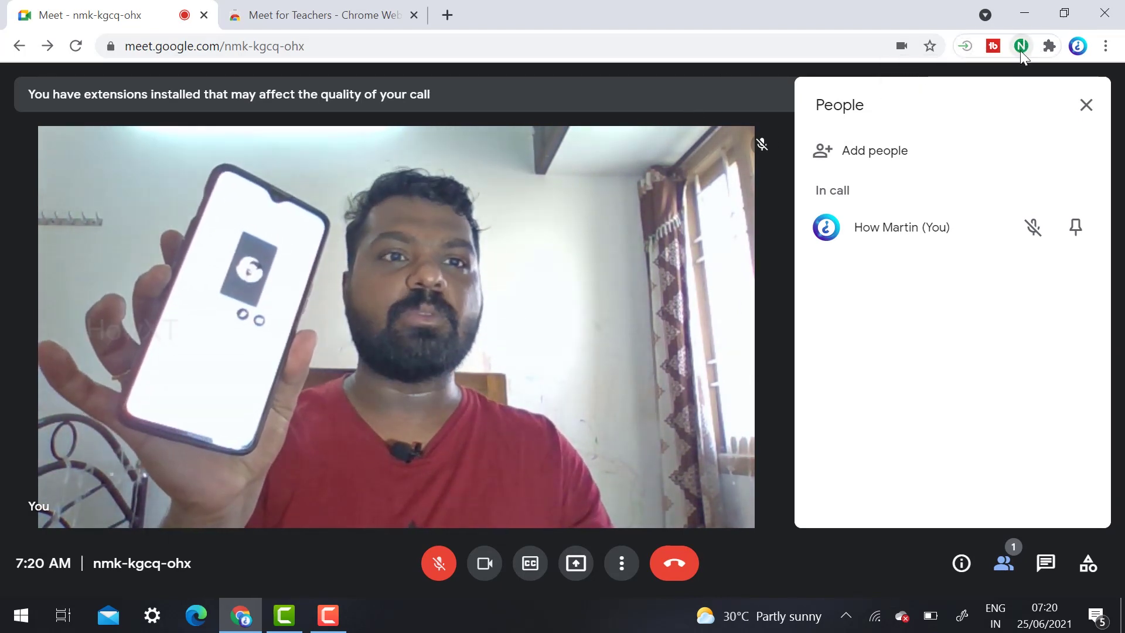
left_click(1021, 43)
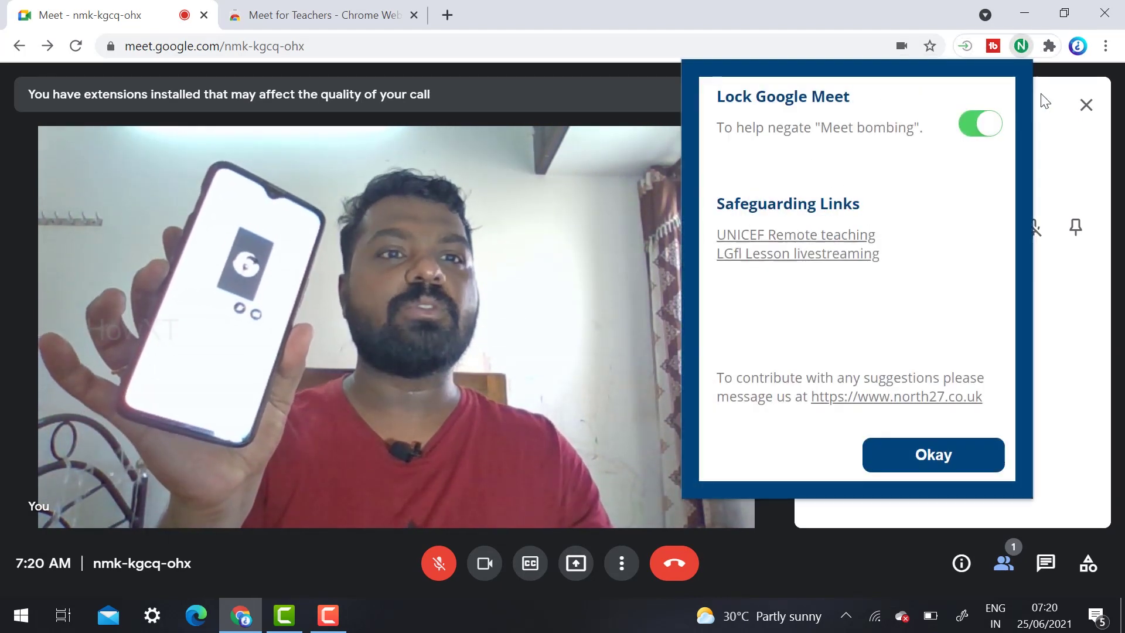
Step: Toggle Lock Google Meet off and on twice, leaving it on, then close the settings and People list
left_click(989, 126)
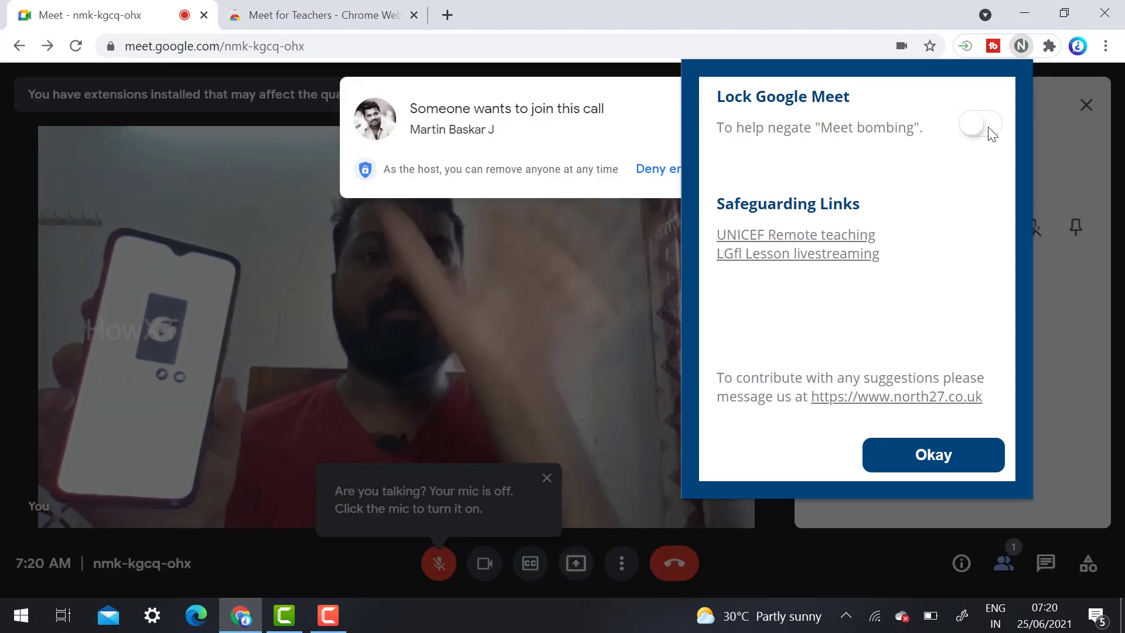
left_click(989, 127)
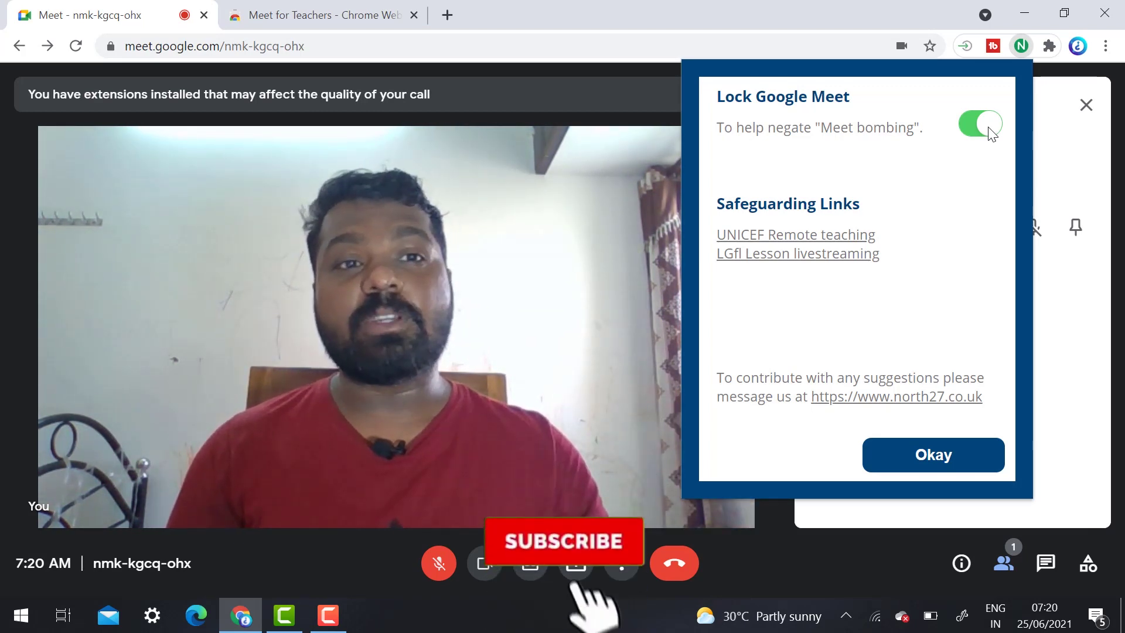
left_click(989, 128)
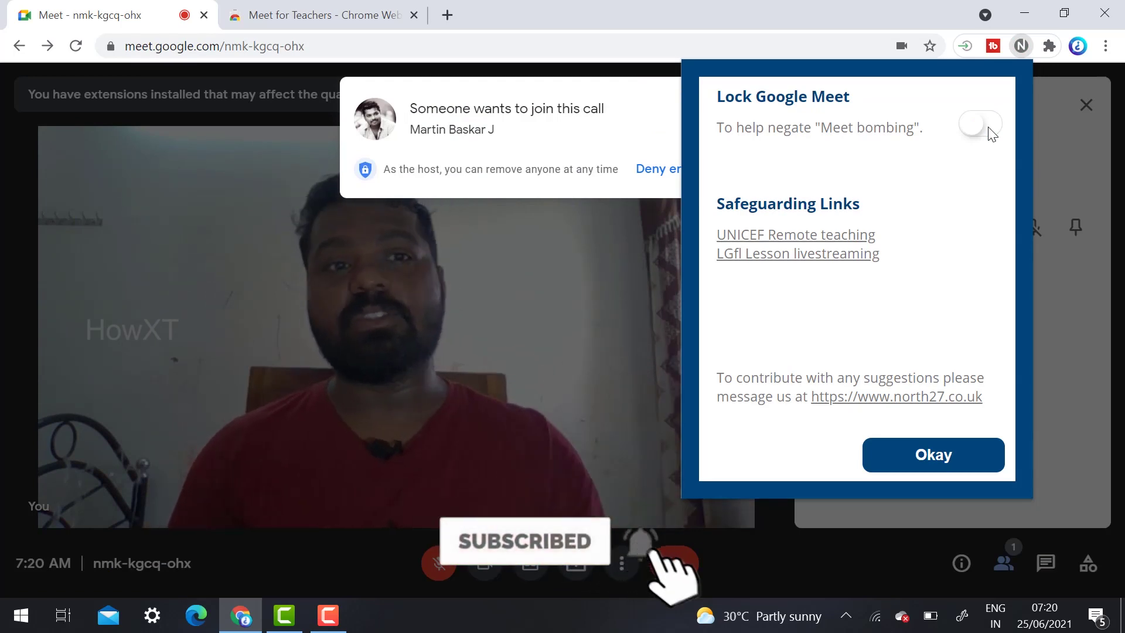
left_click(990, 128)
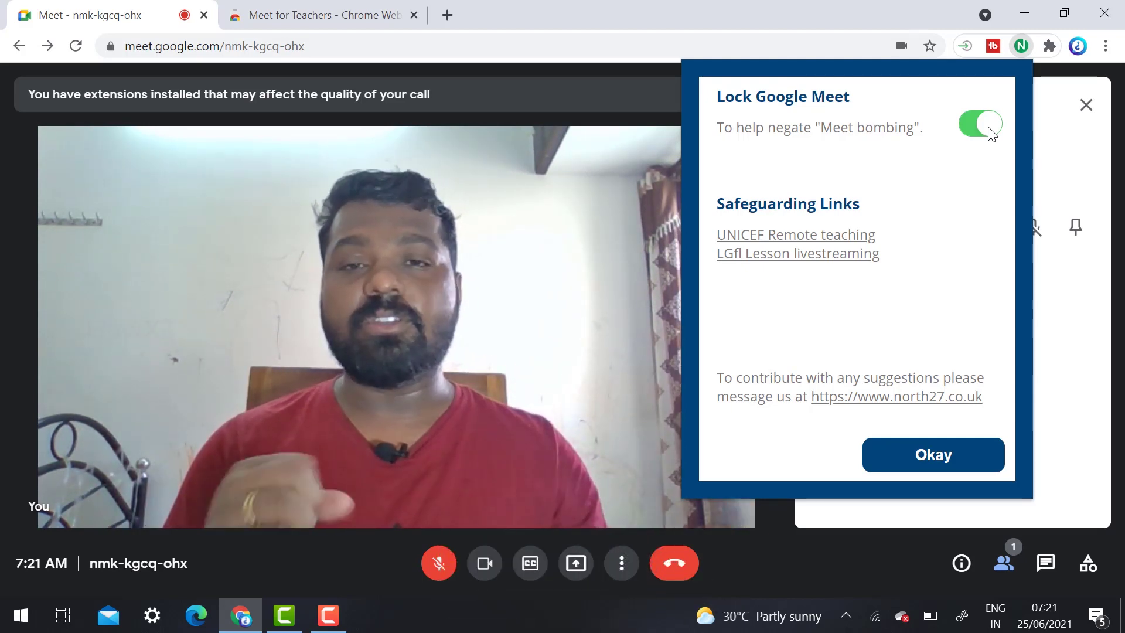
left_click(2, 156)
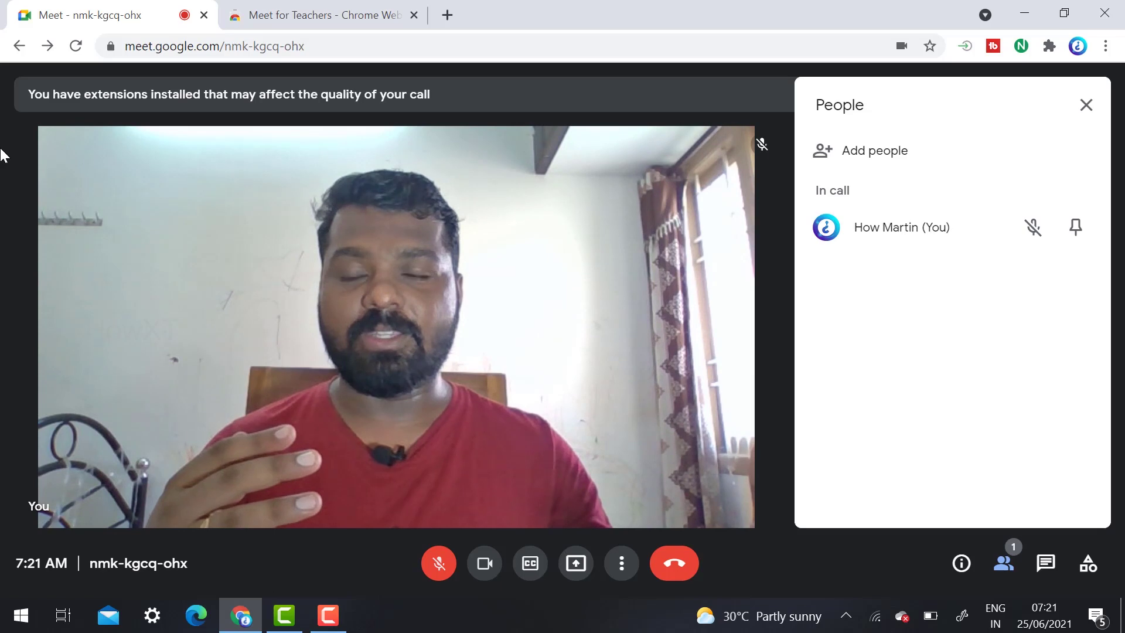
key("ctrl+alt+p")
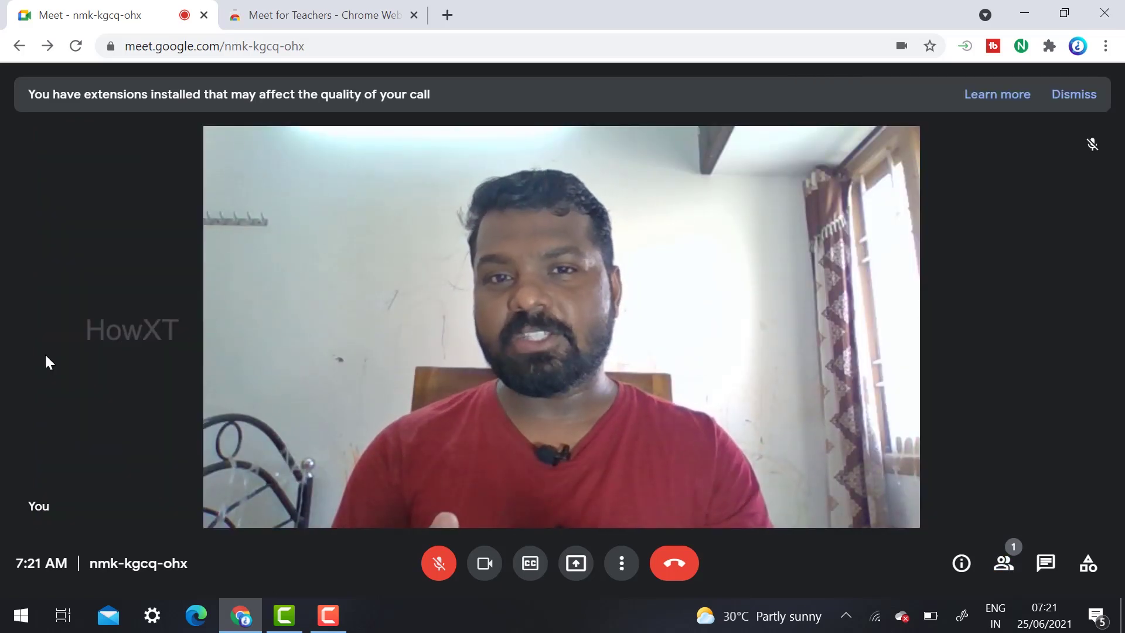